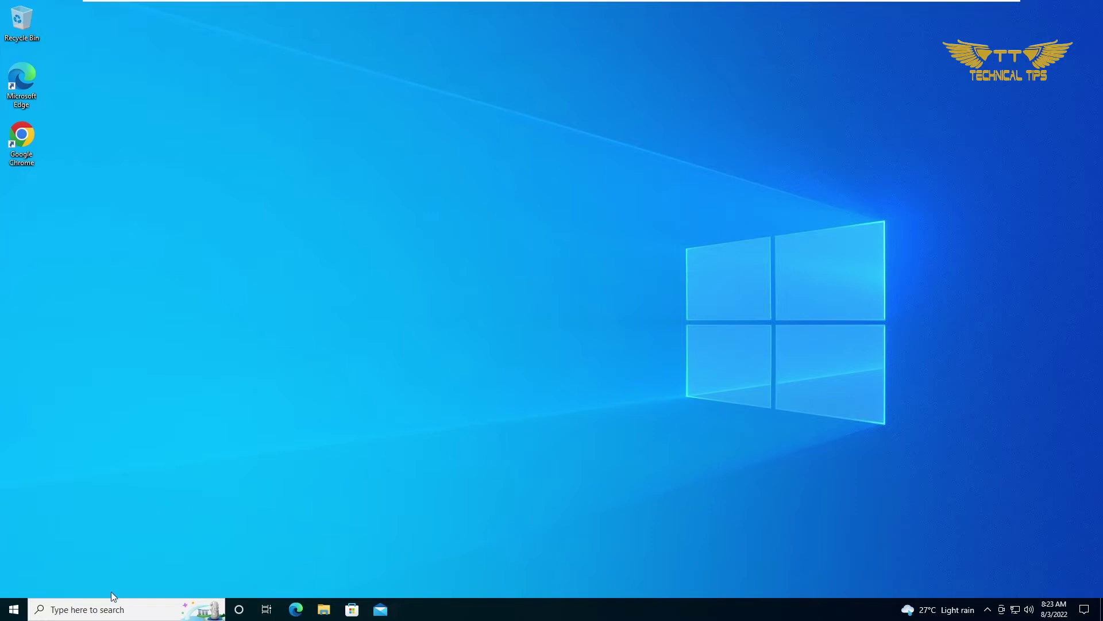
Launch Registry Editor from the Windows search box and approve the UAC prompt
left_click(106, 610)
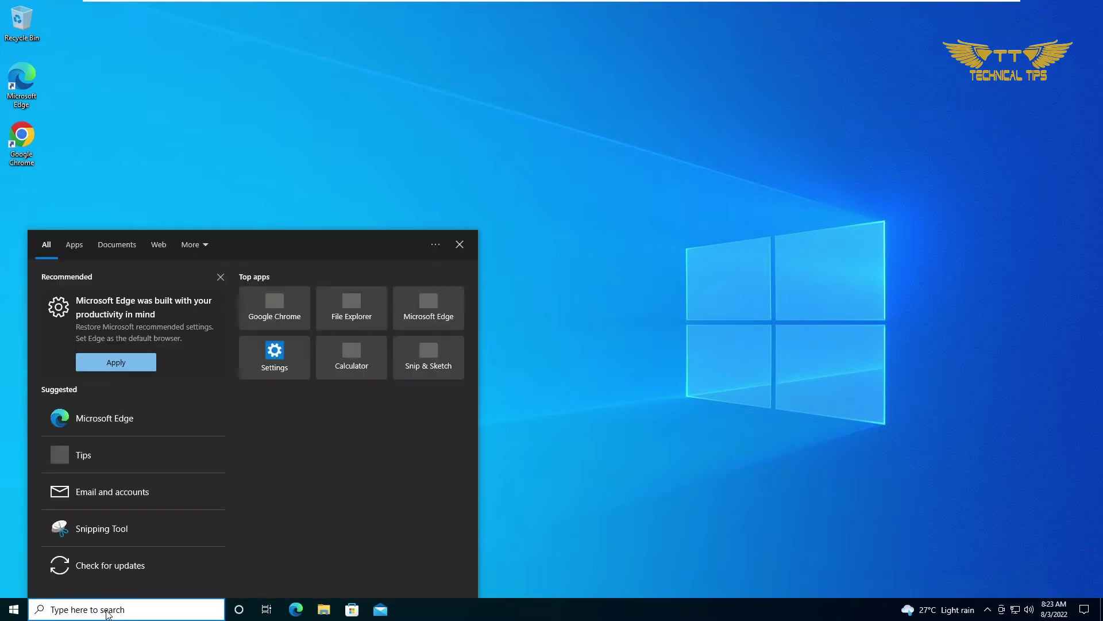
type("rege")
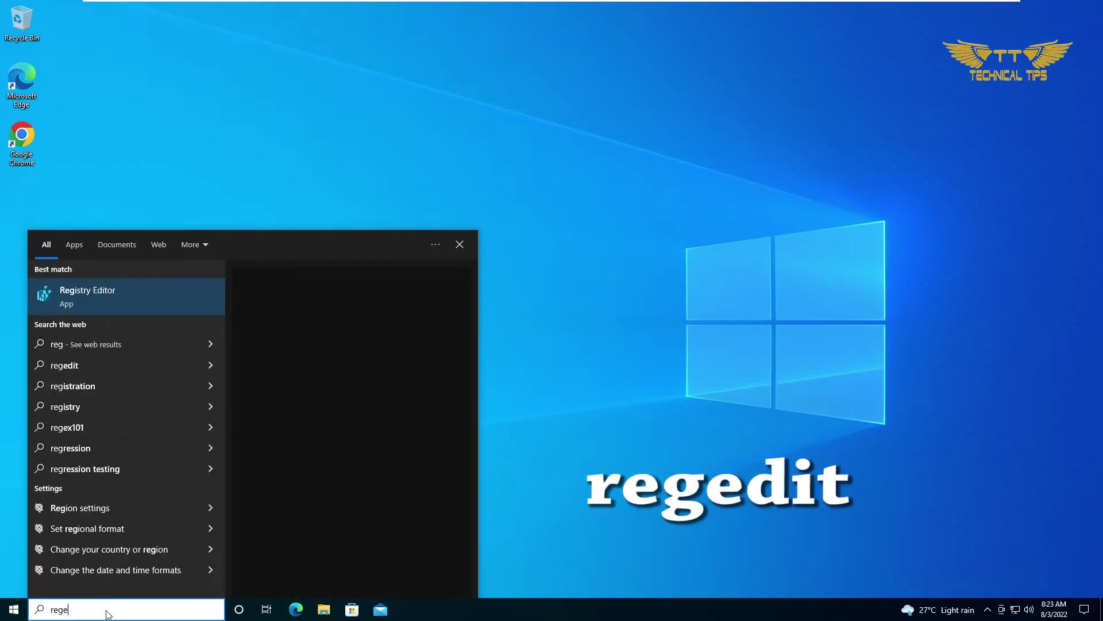
type("dit")
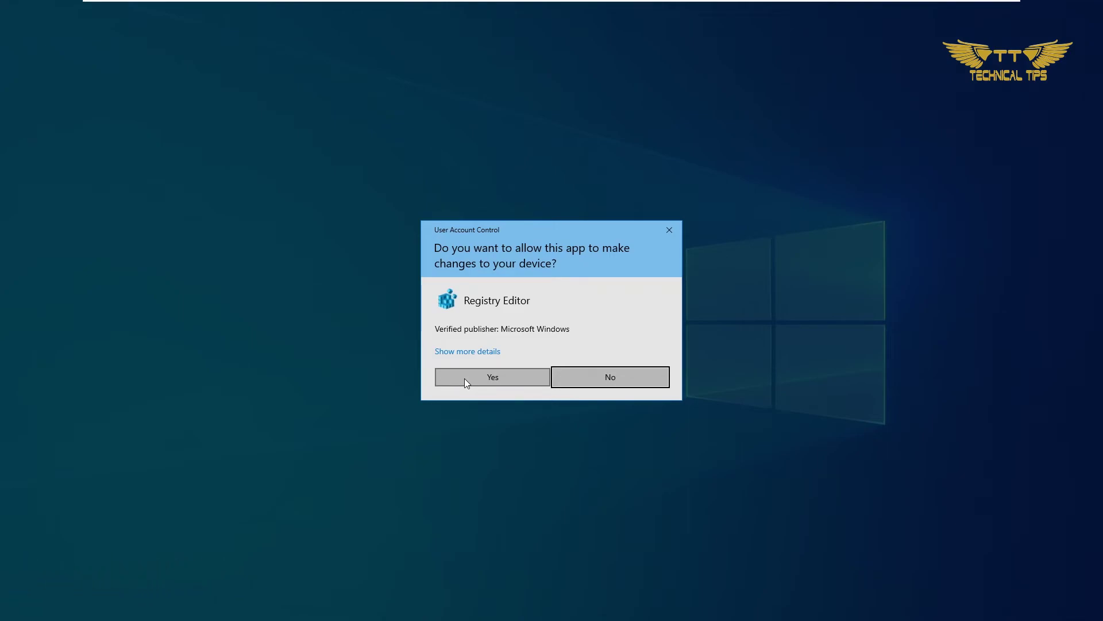
left_click(465, 382)
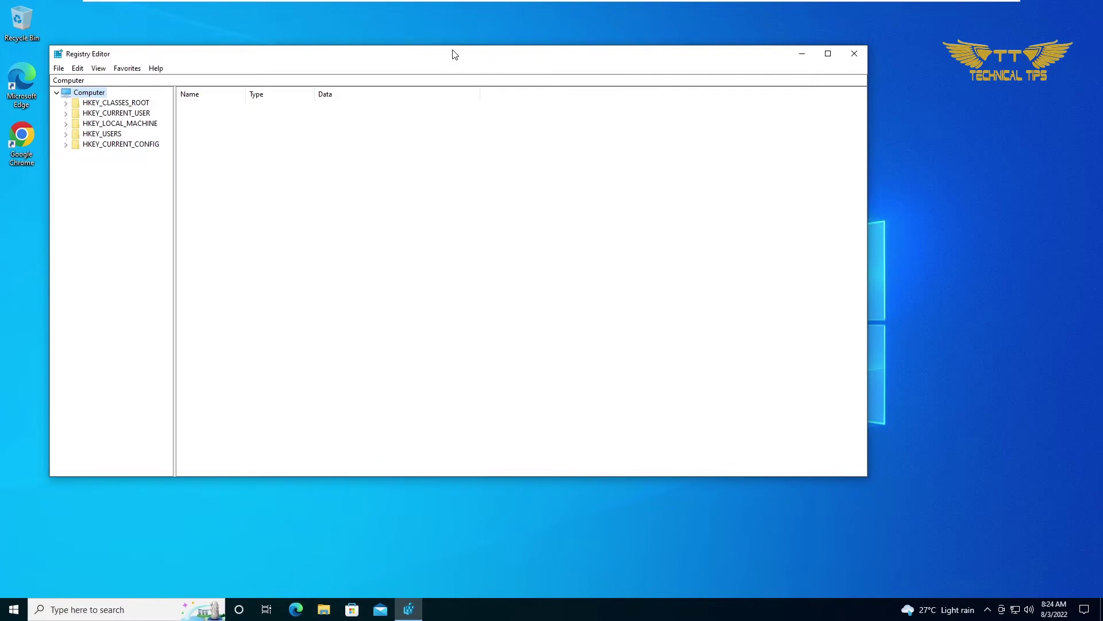
Expand HKEY_CURRENT_USER > SOFTWARE > Microsoft > Wisp and select the Touch key
left_click_drag(395, 59, 537, 79)
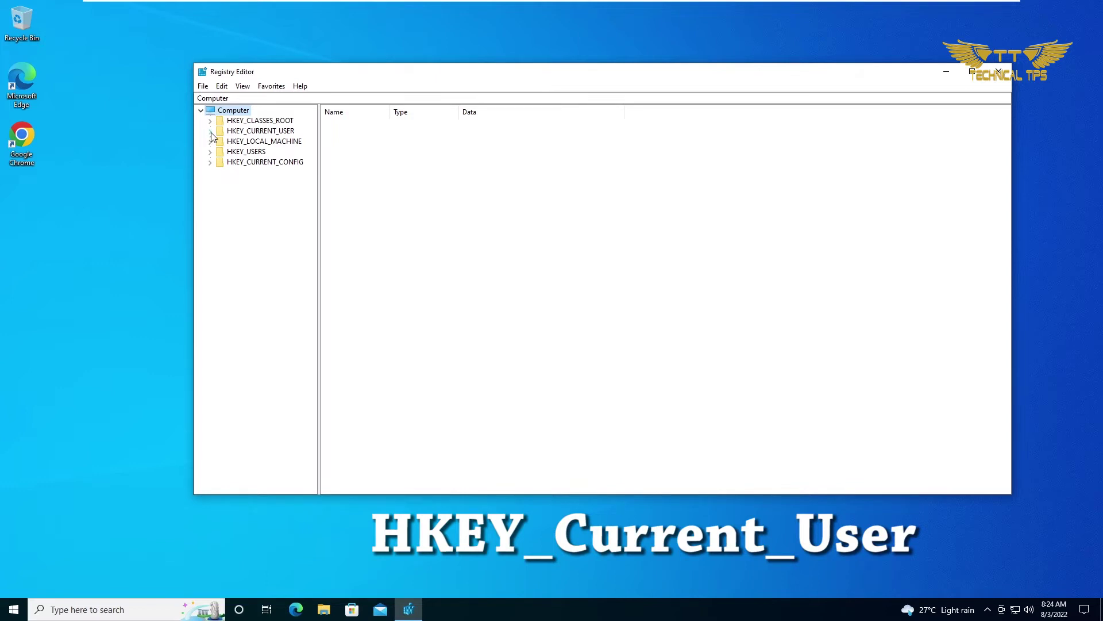
left_click(212, 132)
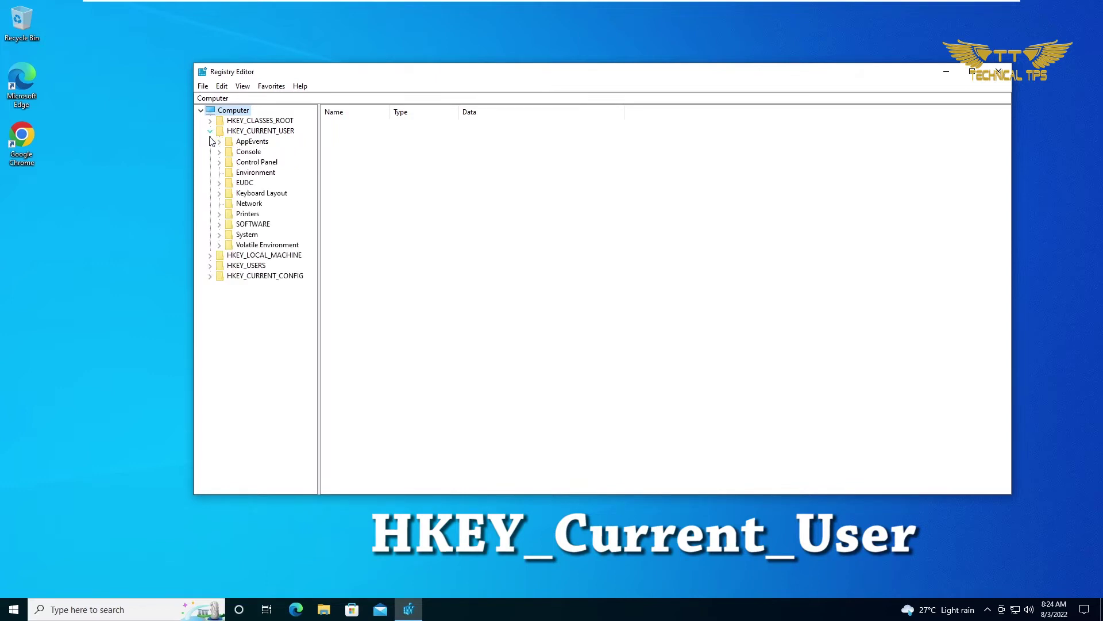
left_click(221, 226)
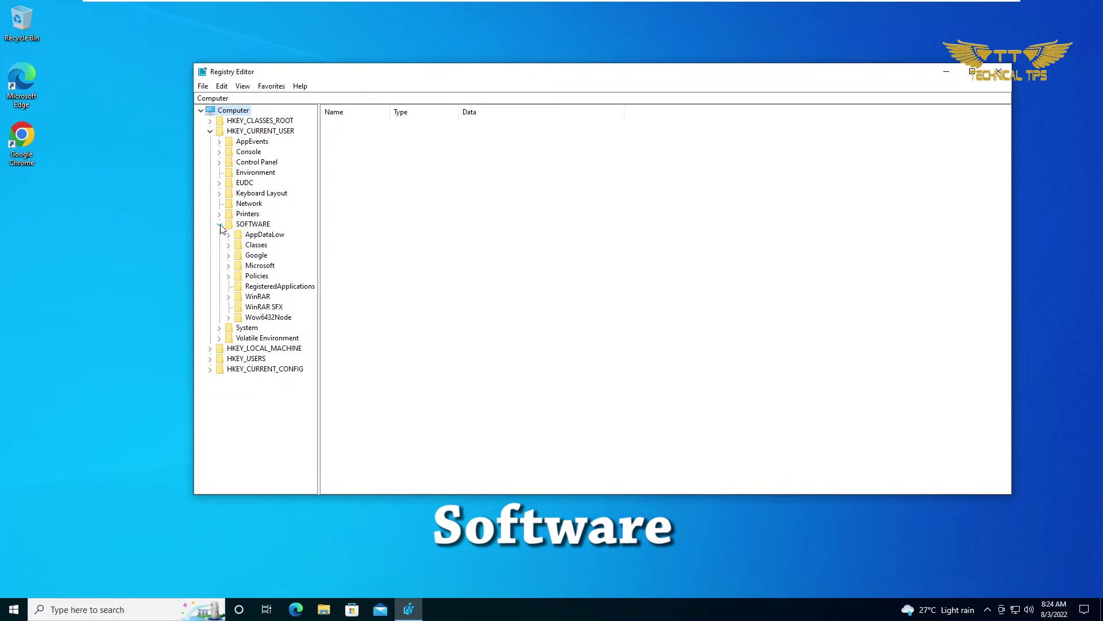
left_click(228, 266)
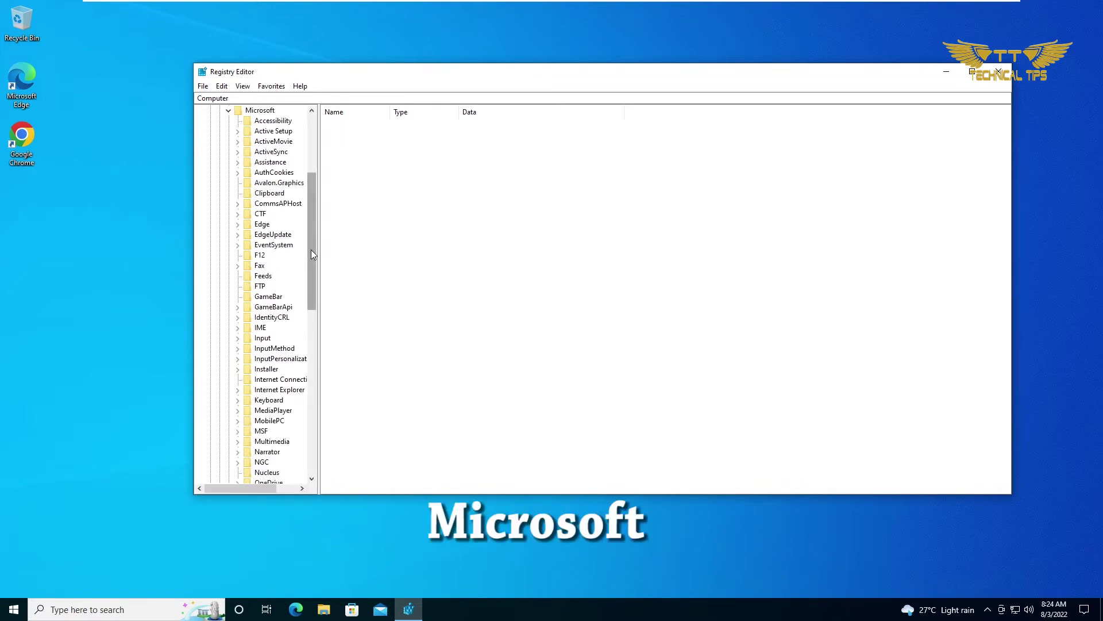
left_click_drag(312, 248, 315, 393)
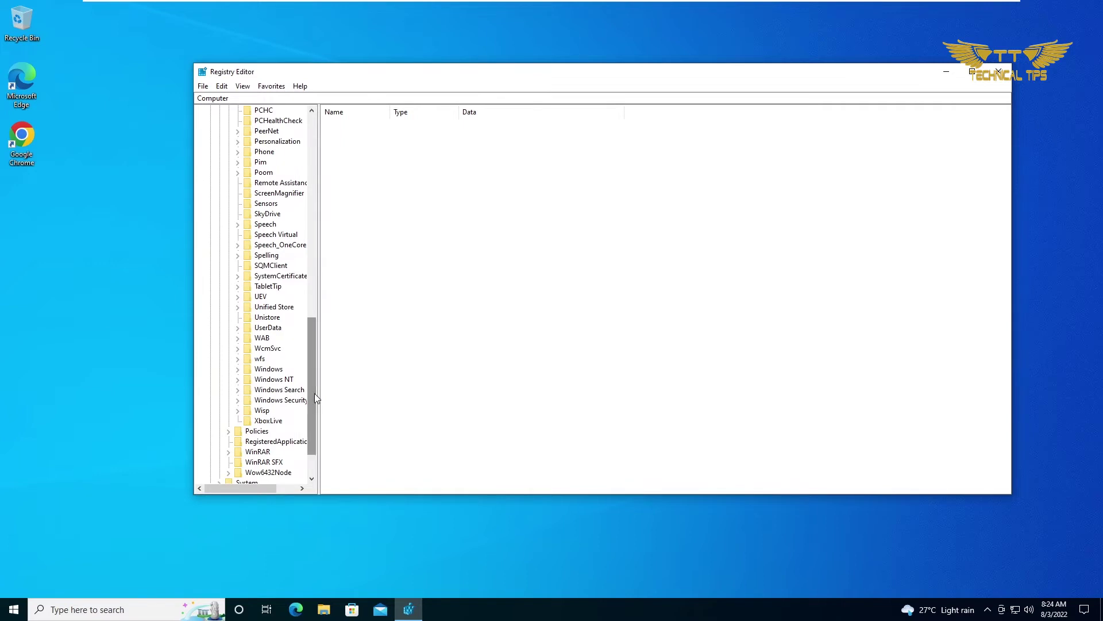
left_click(238, 412)
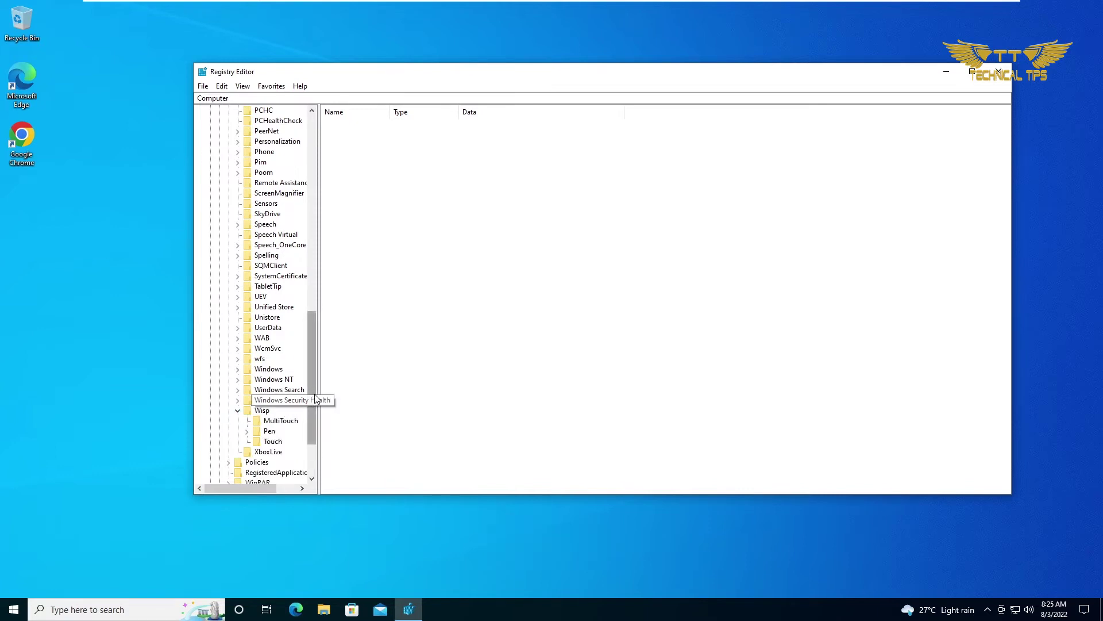
left_click_drag(313, 400, 315, 430)
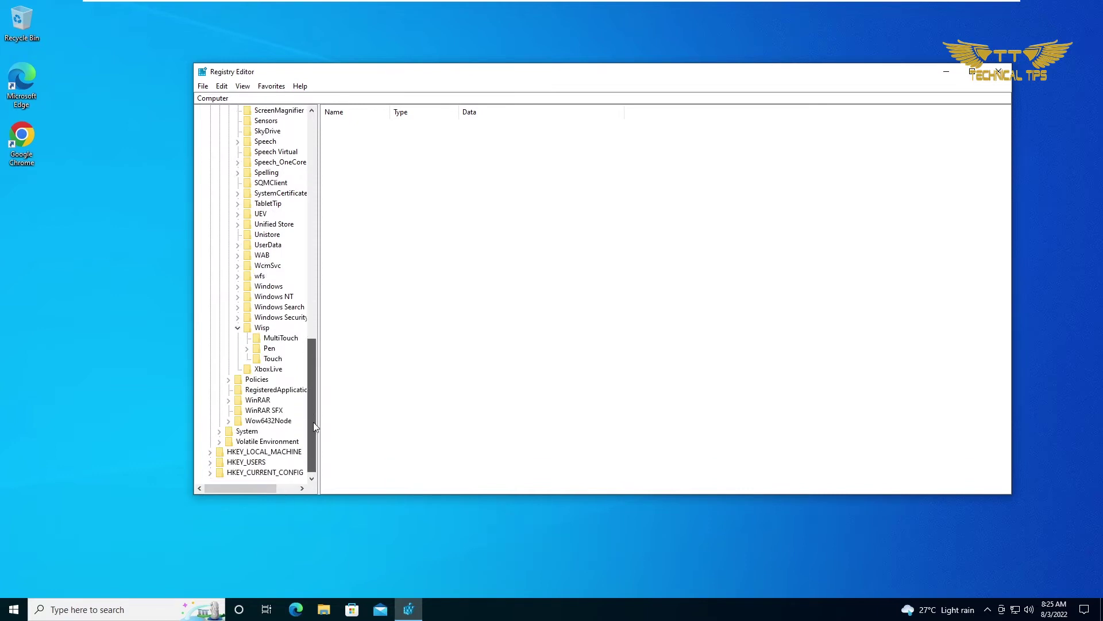
left_click(270, 361)
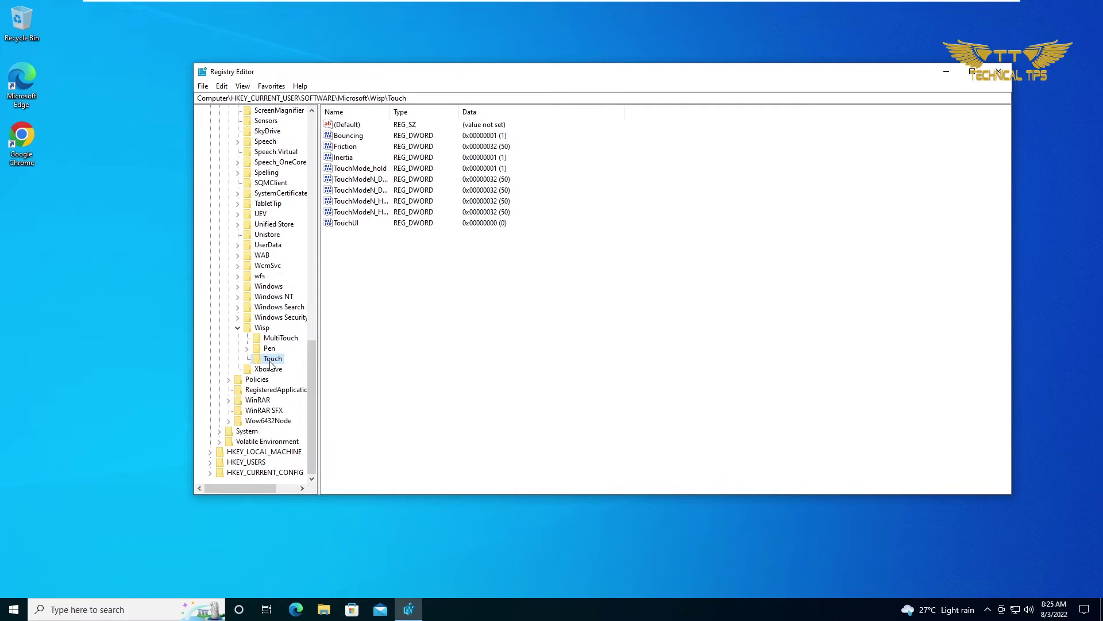
Create a new 32-bit DWORD value named TouchGate in the Touch key
right_click(457, 331)
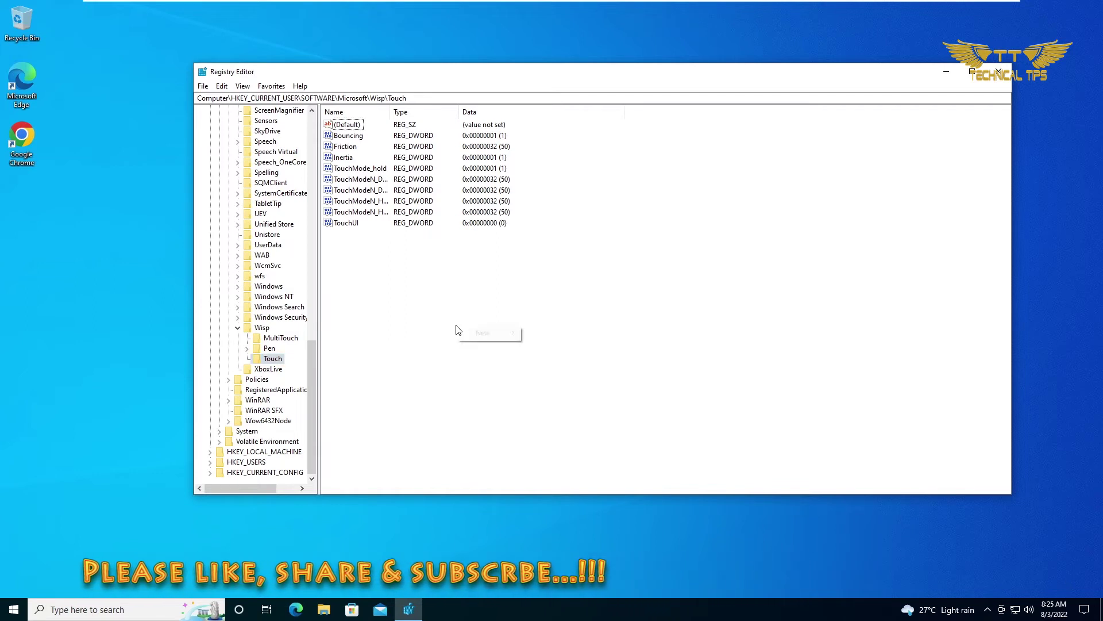
mouse_move(485, 333)
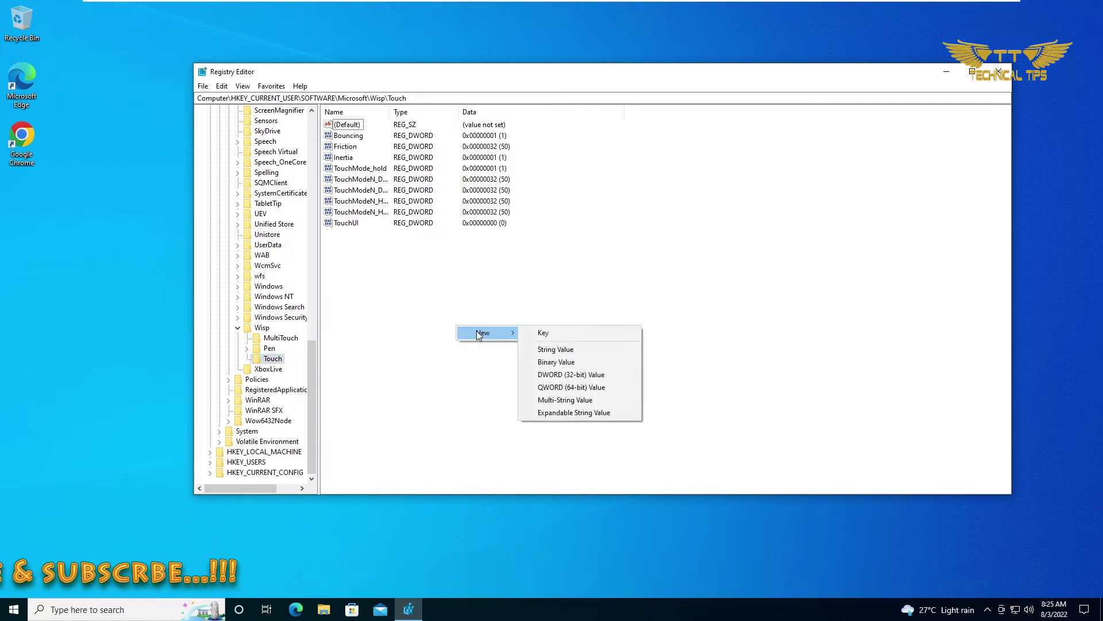
left_click(598, 378)
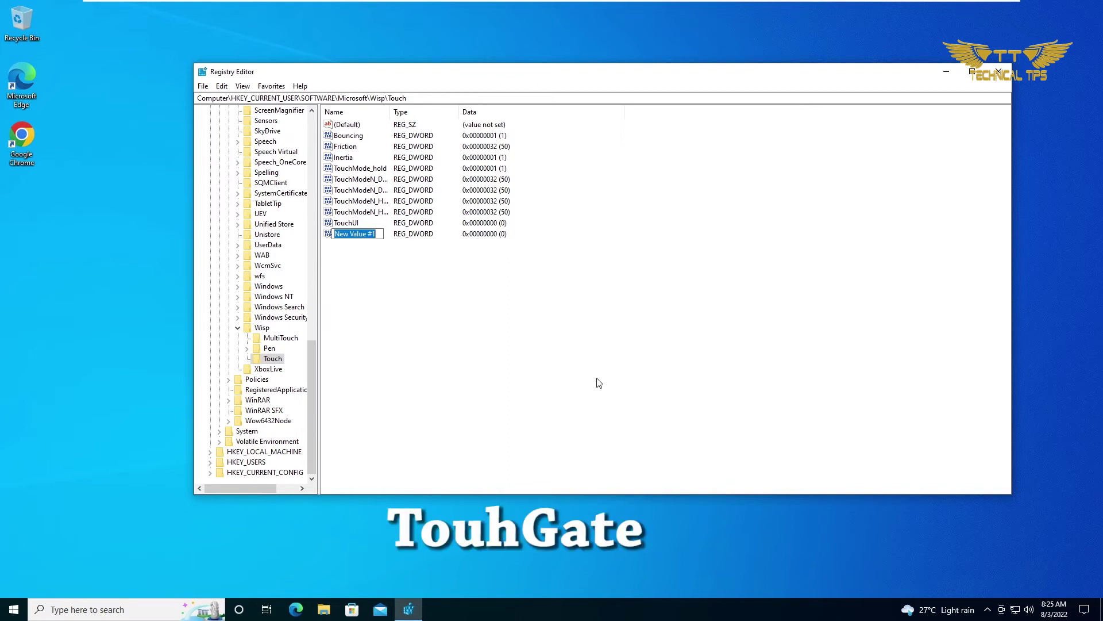
type("Touch")
type("Gate")
key("Return")
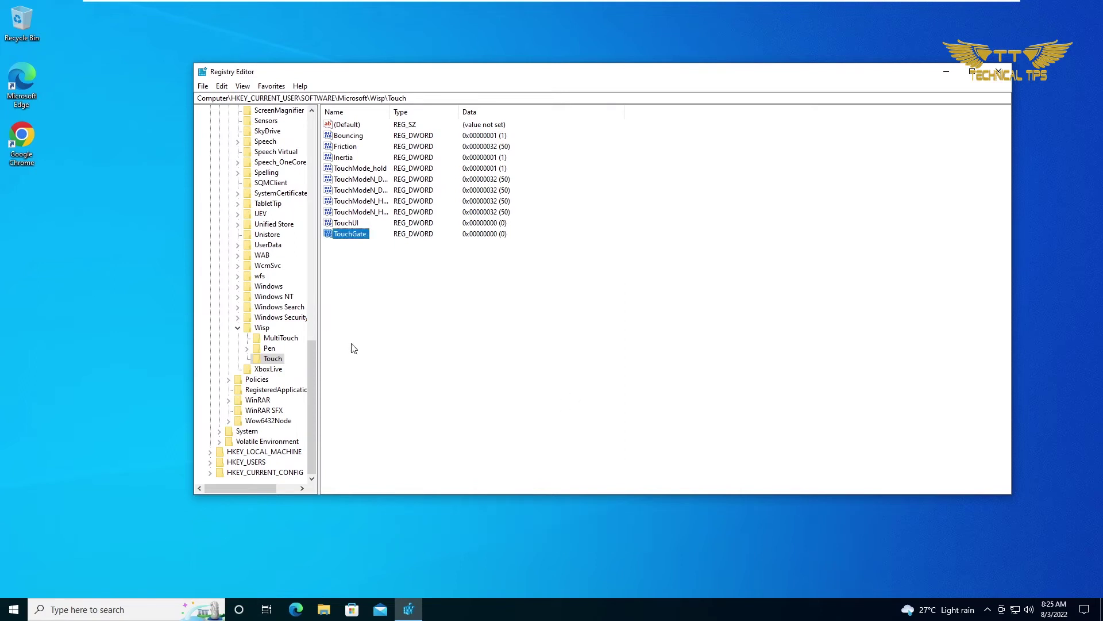
left_click(365, 316)
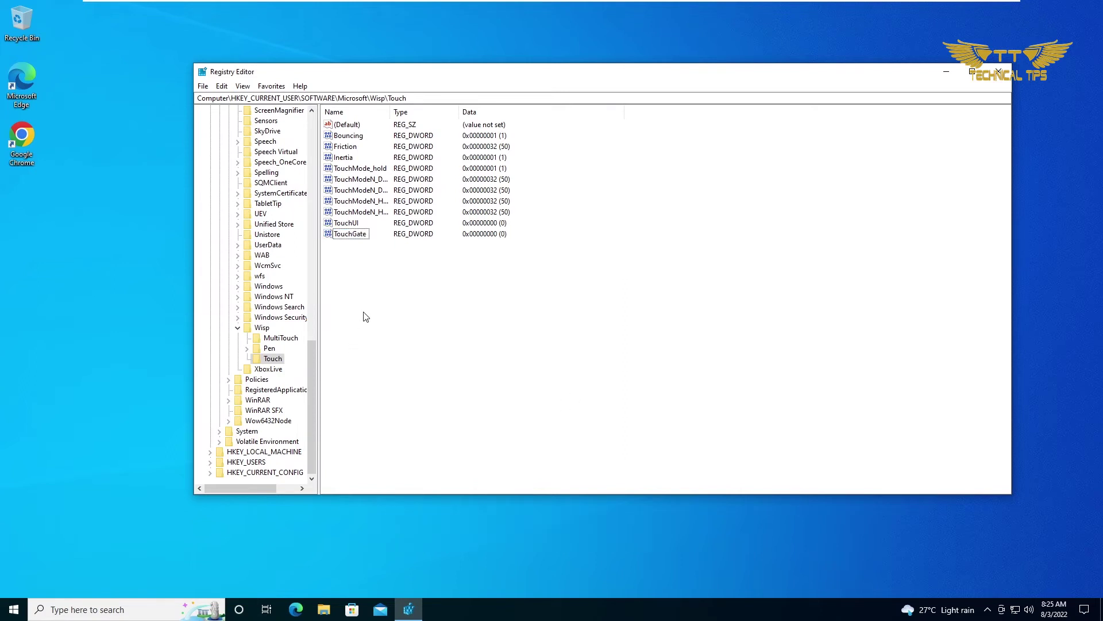
Confirm TouchGate's value data as 0 through Modify, then close Registry Editor
right_click(359, 240)
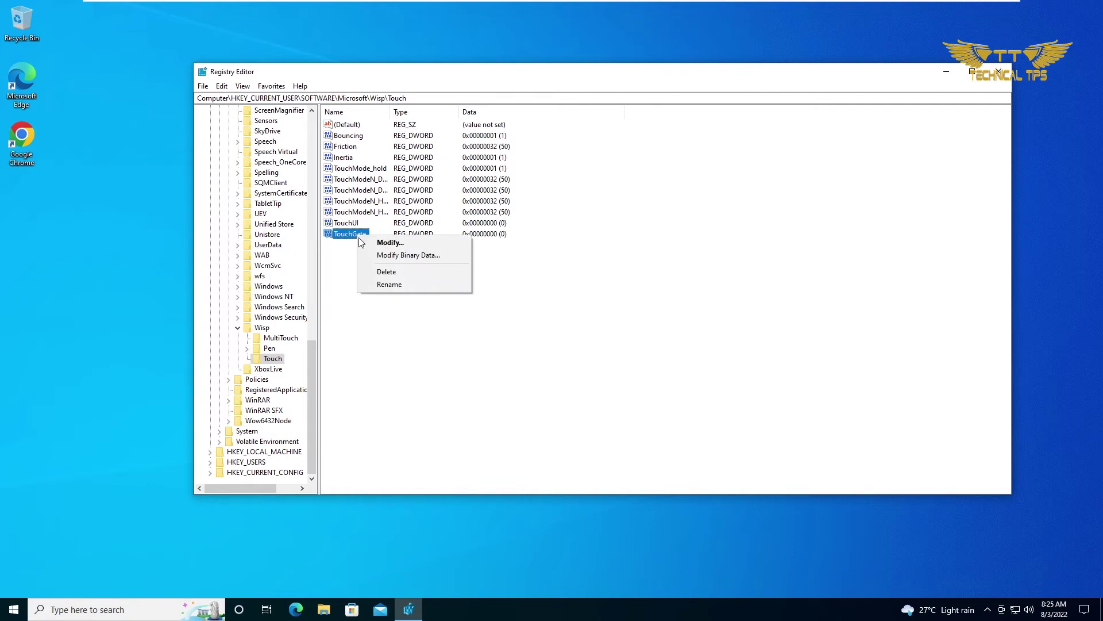
left_click(425, 245)
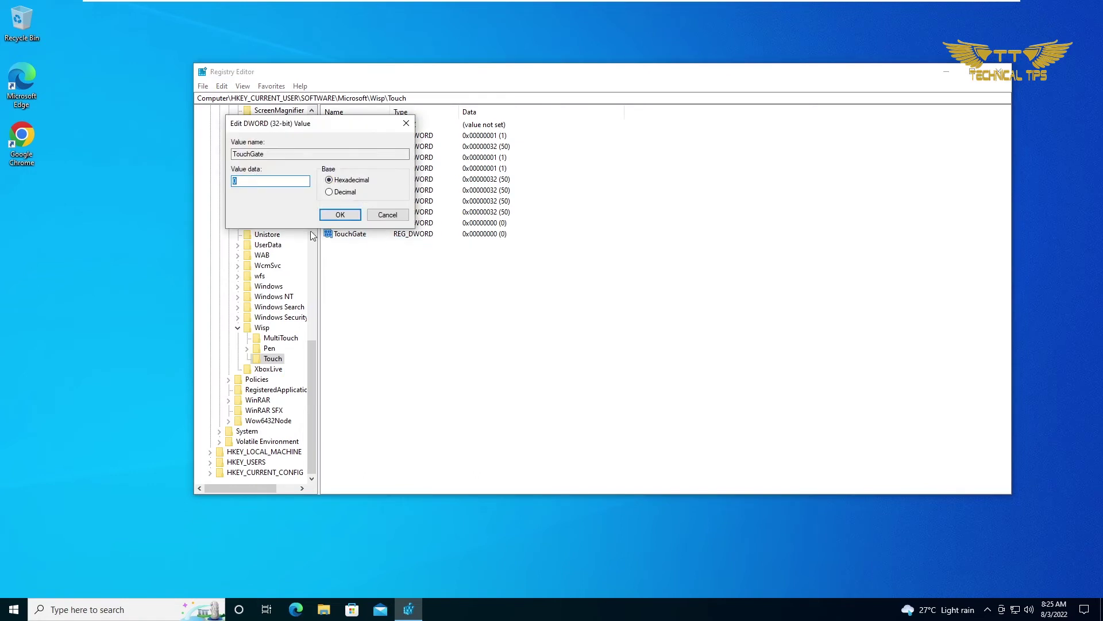
type("0")
left_click(339, 216)
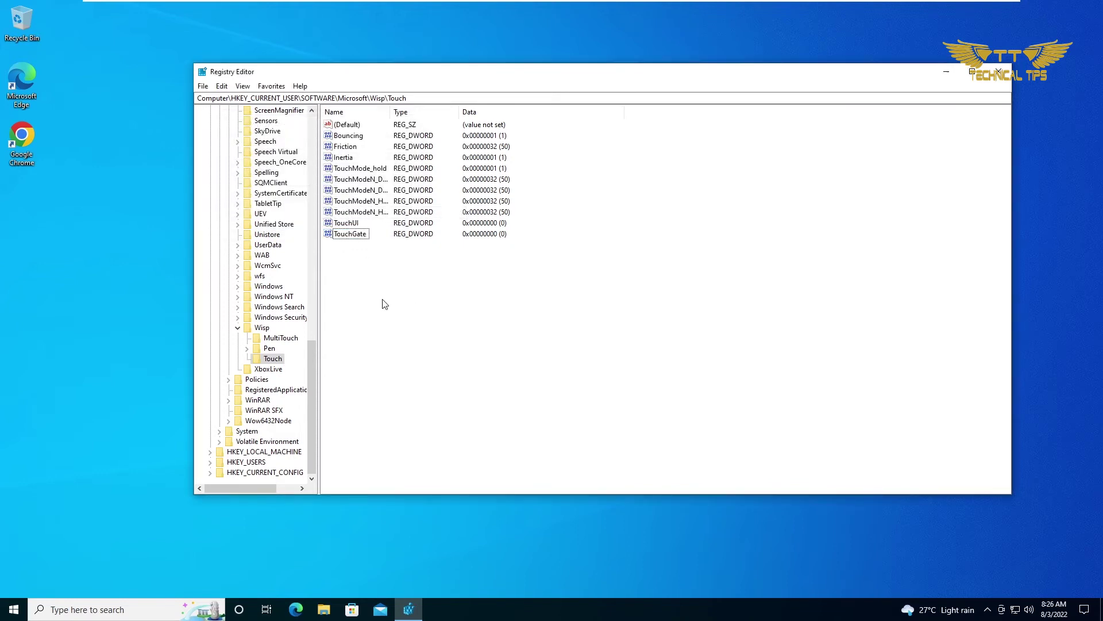
left_click(1005, 79)
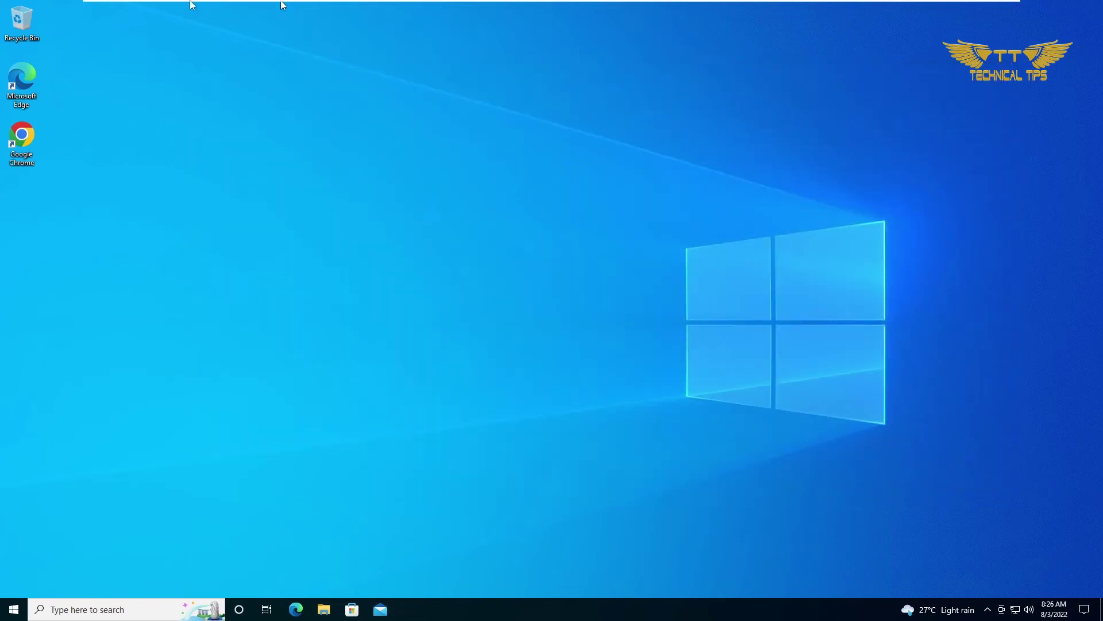
mouse_move(552, 3)
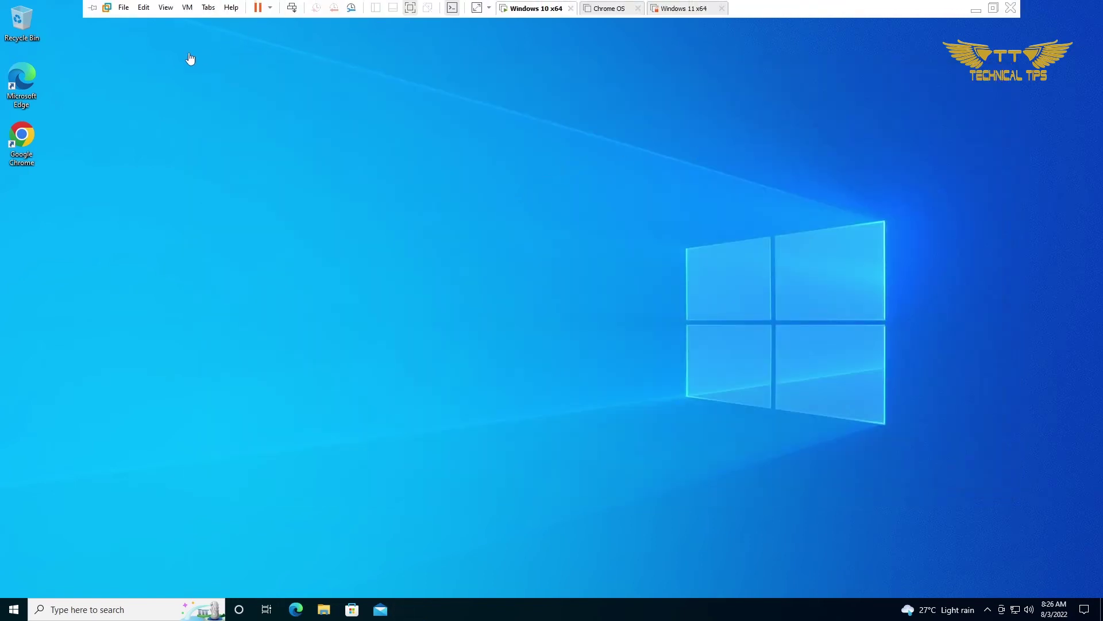
Restart the Windows 10 guest from the VMware toolbar's power menu
left_click(269, 8)
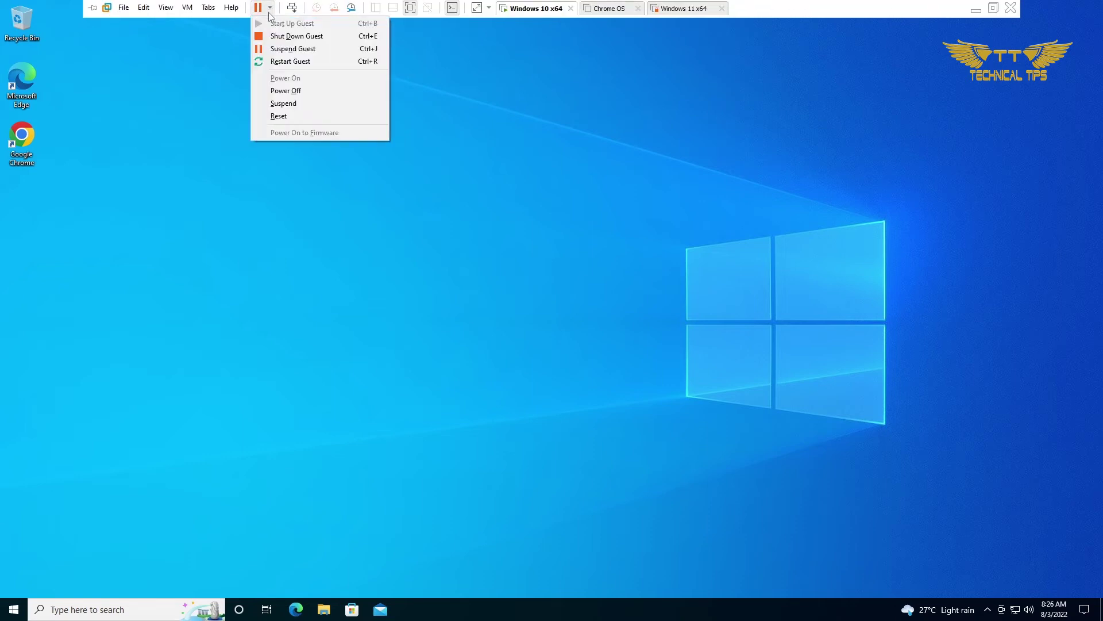
left_click(288, 62)
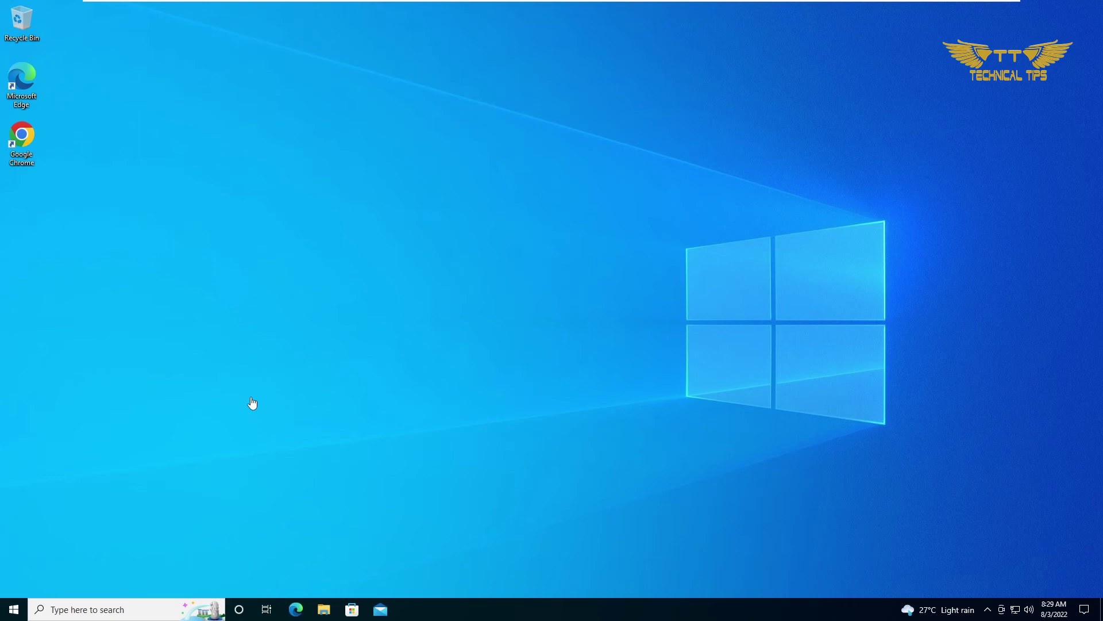
Search for regedit, run it as administrator, and approve the UAC prompt
left_click(104, 609)
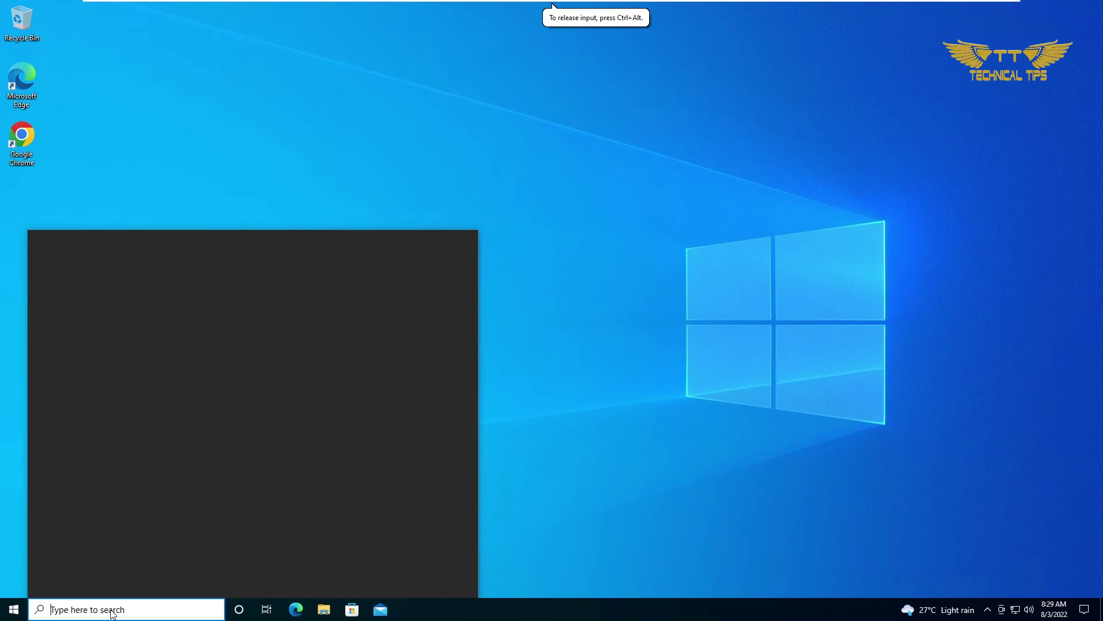
type("regedi")
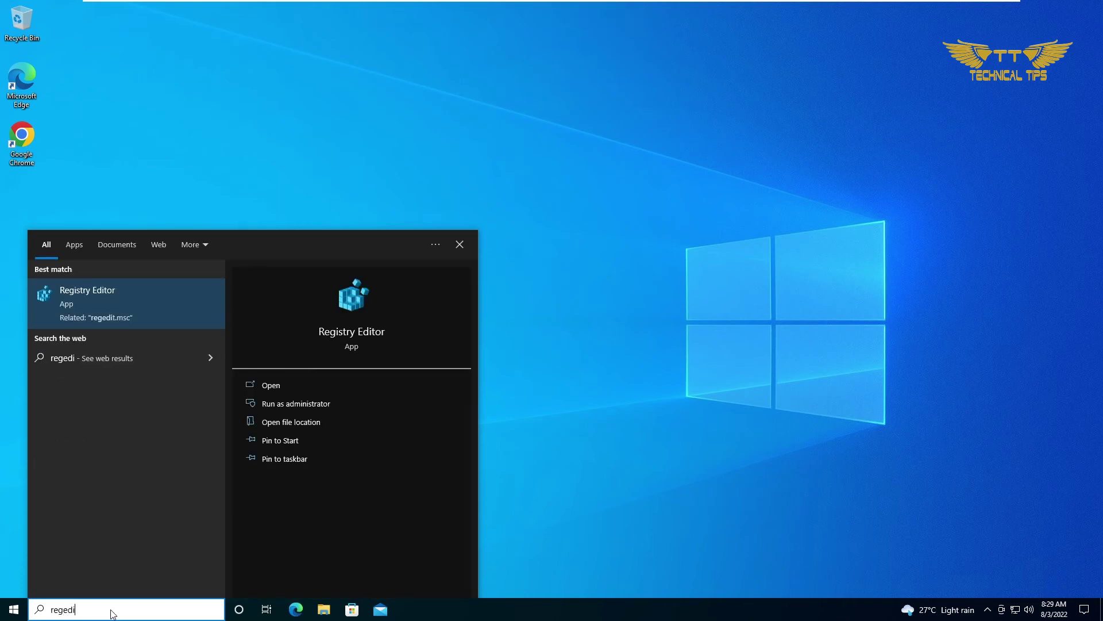
type("t")
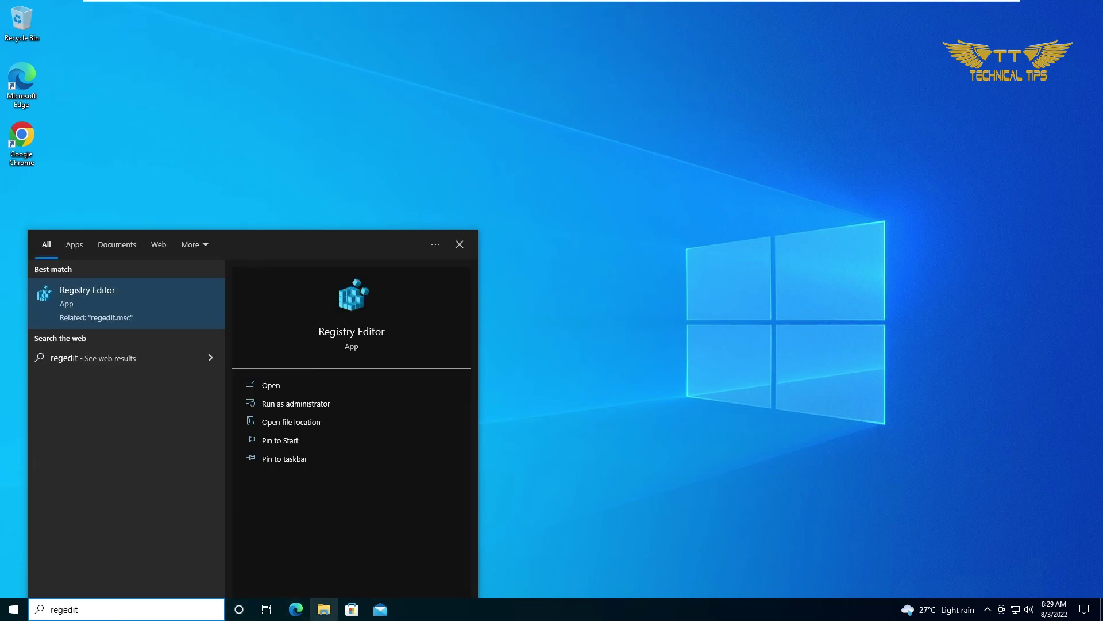
left_click(292, 405)
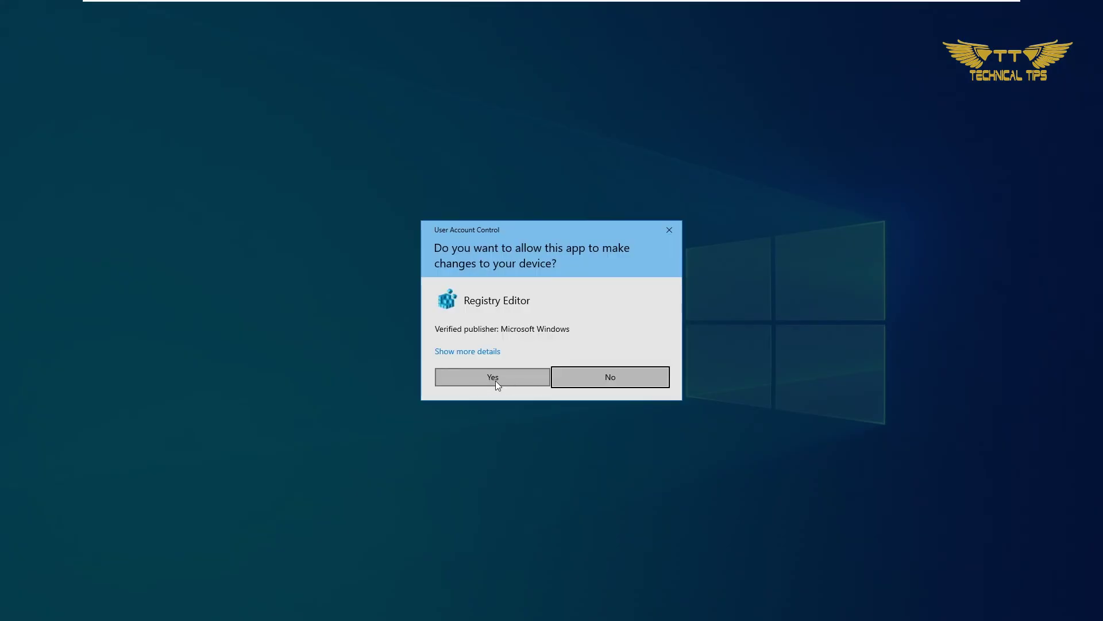
left_click(493, 376)
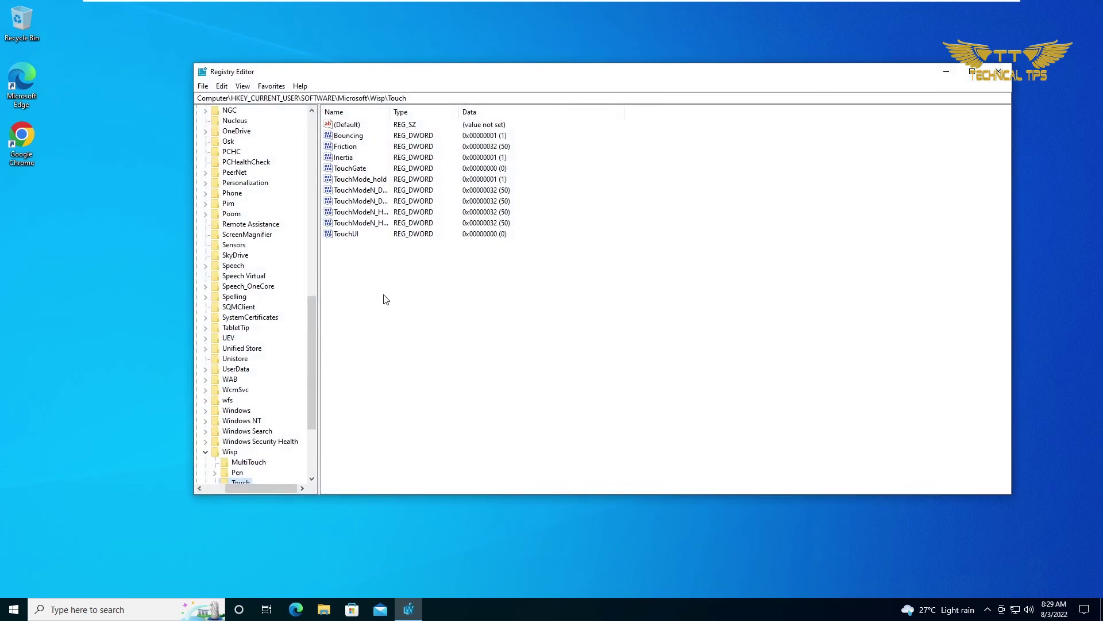
Modify TouchGate, keep its value data at 0, and close Registry Editor
left_click(354, 170)
right_click(353, 175)
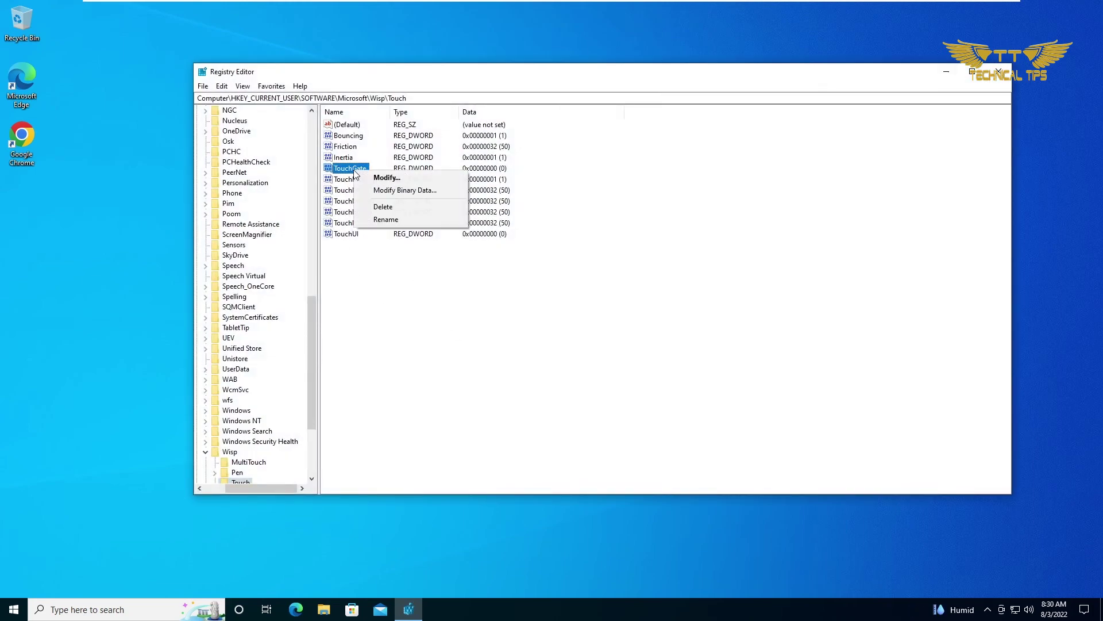
left_click(385, 178)
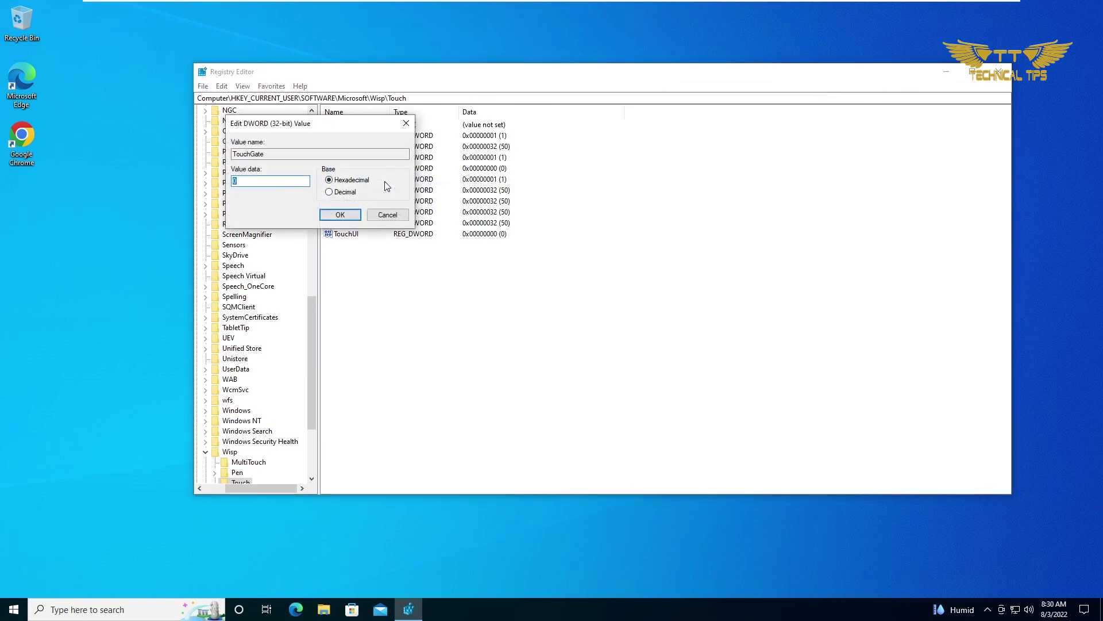
type("0")
type("0")
left_click(350, 216)
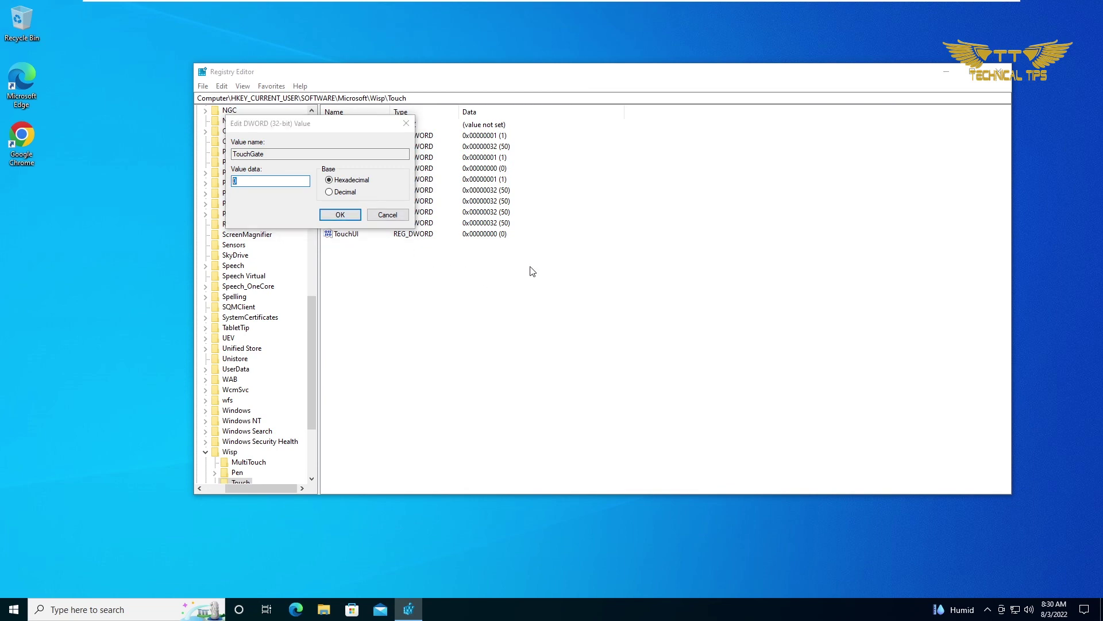
left_click(406, 123)
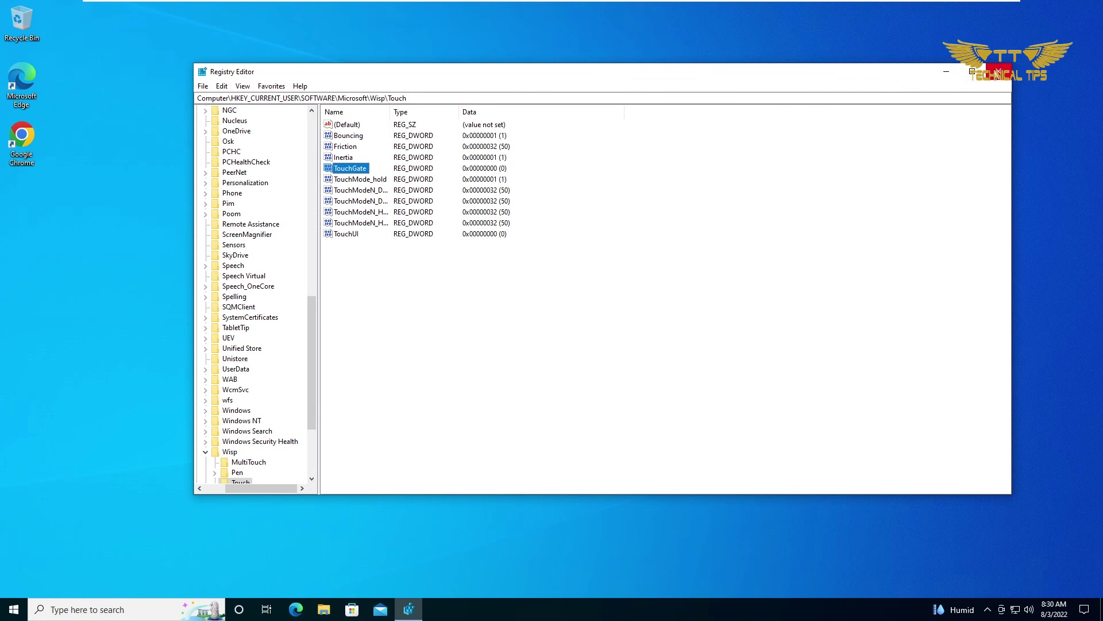
left_click(999, 72)
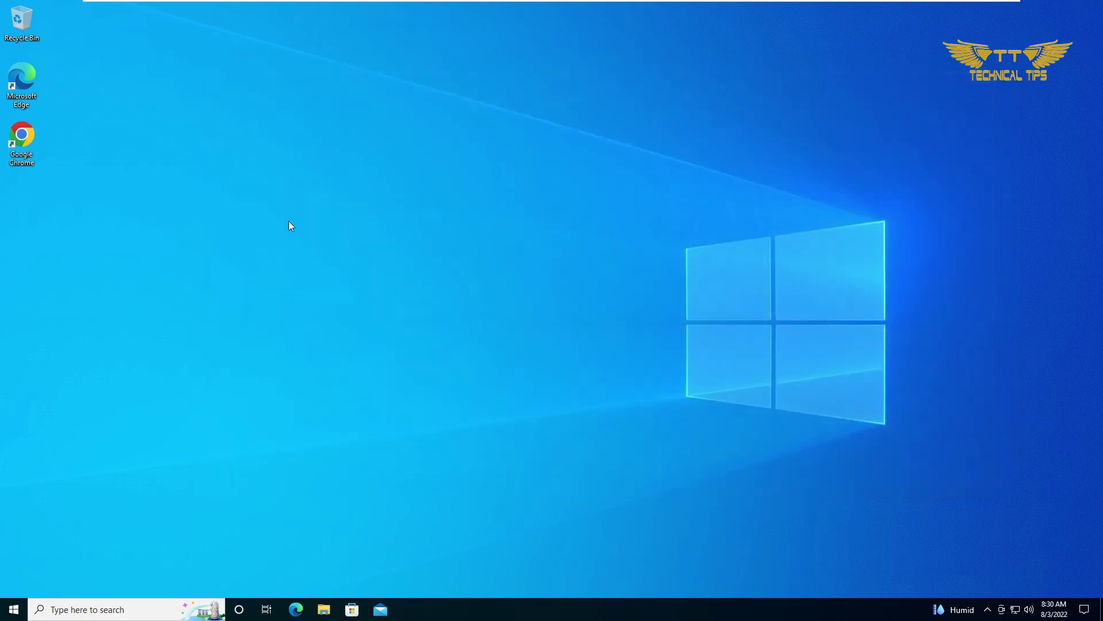